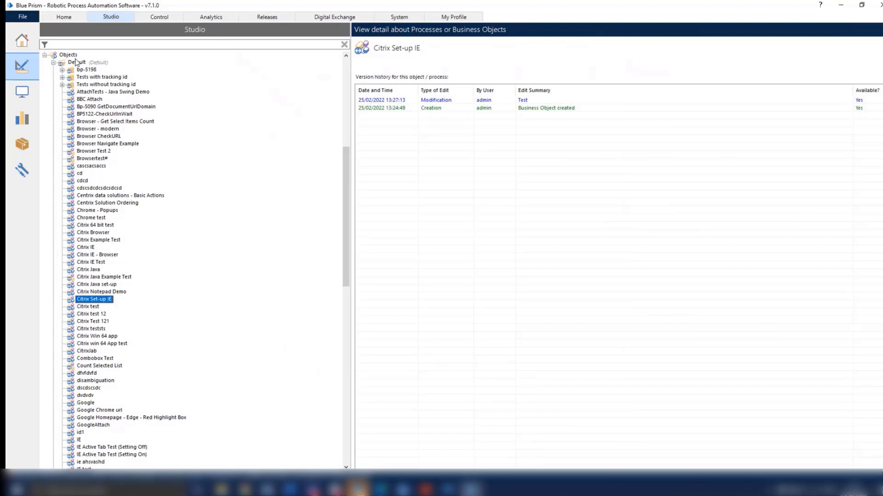
Create business object 'Citrix Mainframe Set-up' in the Default group, with the same text as description
right_click(76, 62)
left_click(77, 63)
right_click(76, 62)
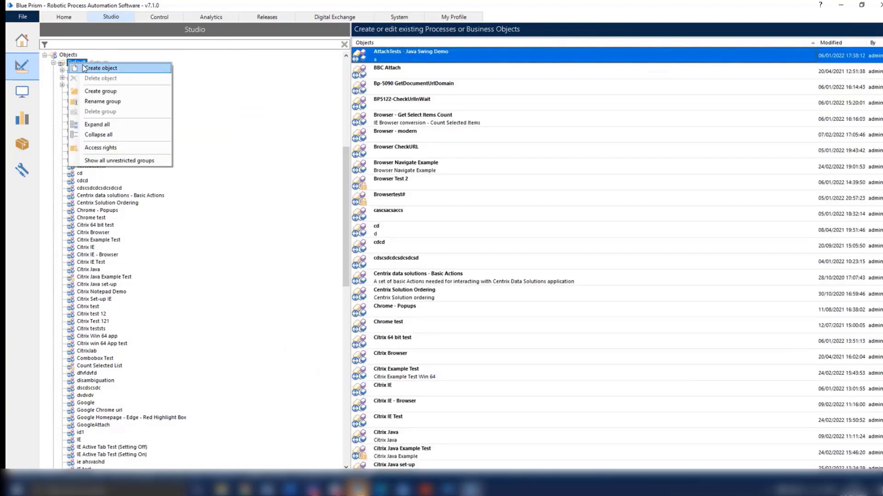
left_click(100, 66)
type("Ci")
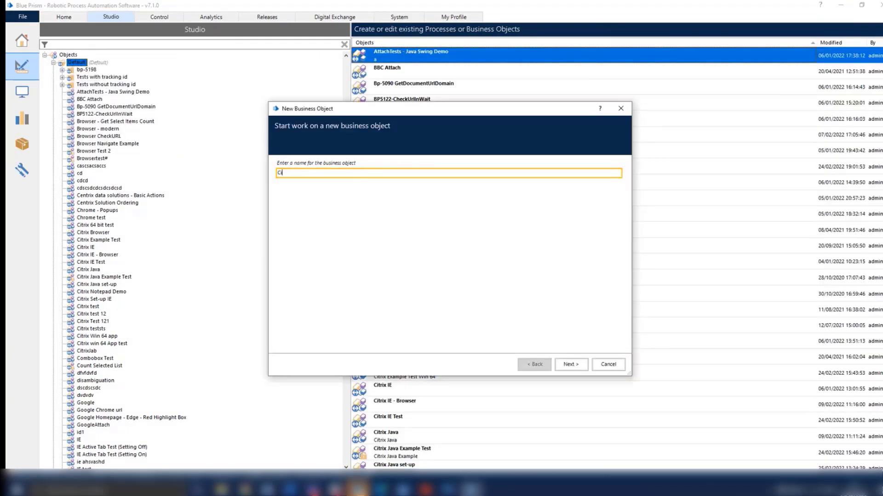
type("trix Mai")
type("nframe Set-u")
type("p")
left_click_drag(351, 171, 255, 174)
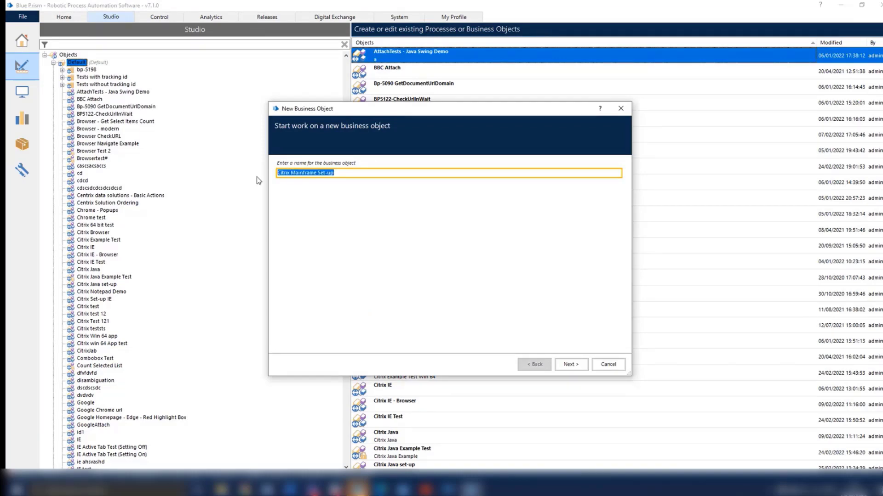
left_click(571, 364)
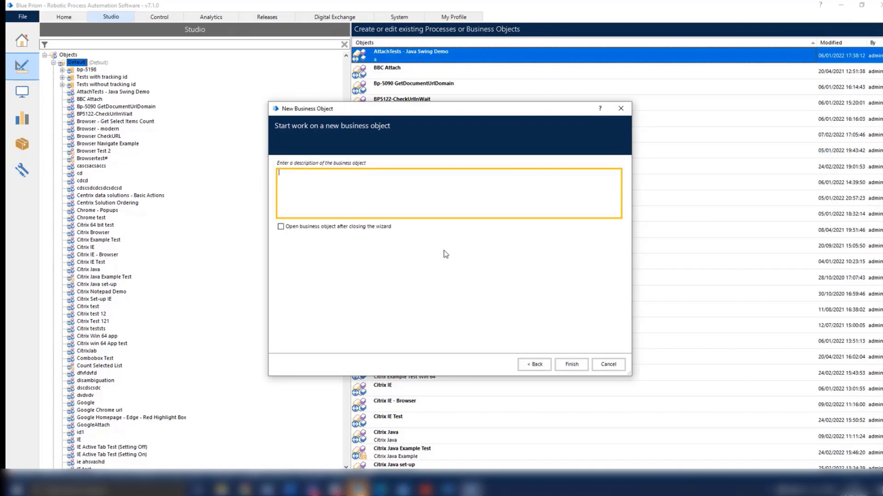
type("Citrix Mainframe Set-up")
left_click(572, 364)
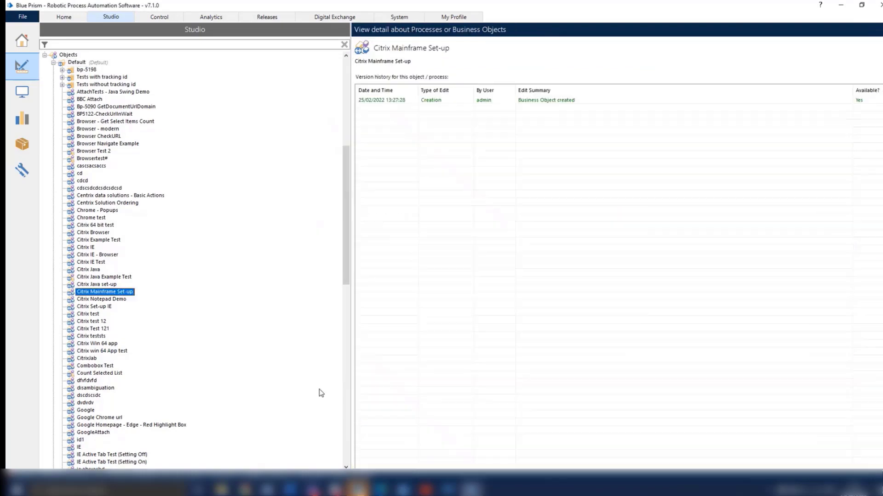
Open Citrix Mainframe Set-up, keep the proposed model name, and choose Mainframe Application as the type
double_click(119, 294)
double_click(385, 70)
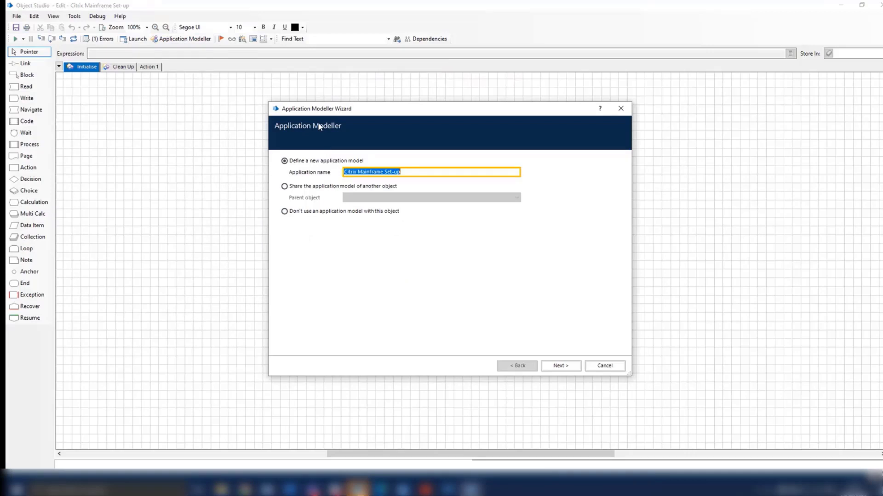
left_click(559, 365)
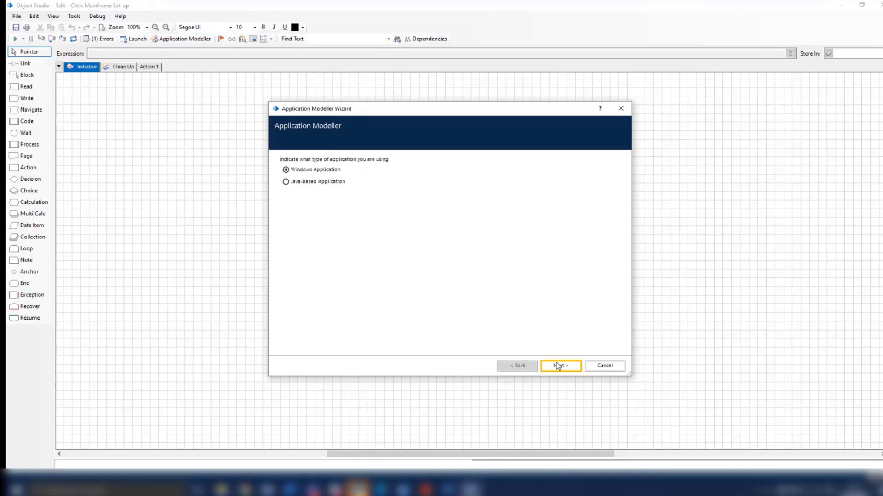
left_click(290, 230)
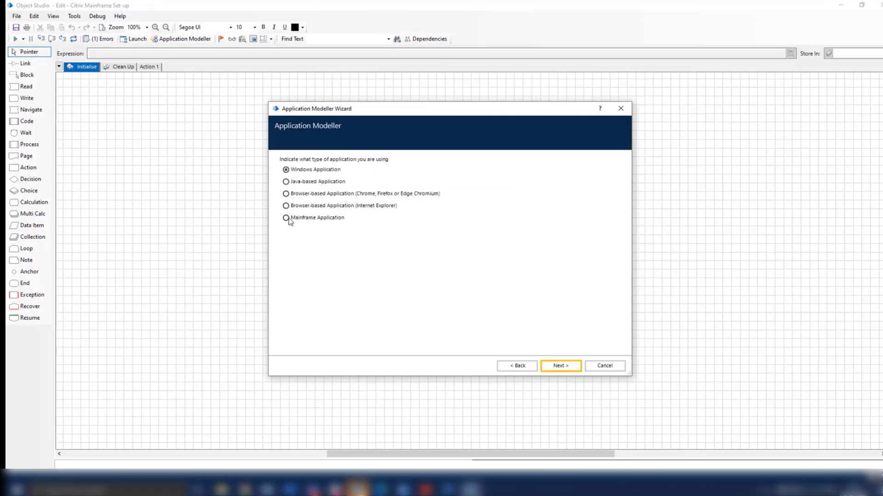
left_click(307, 218)
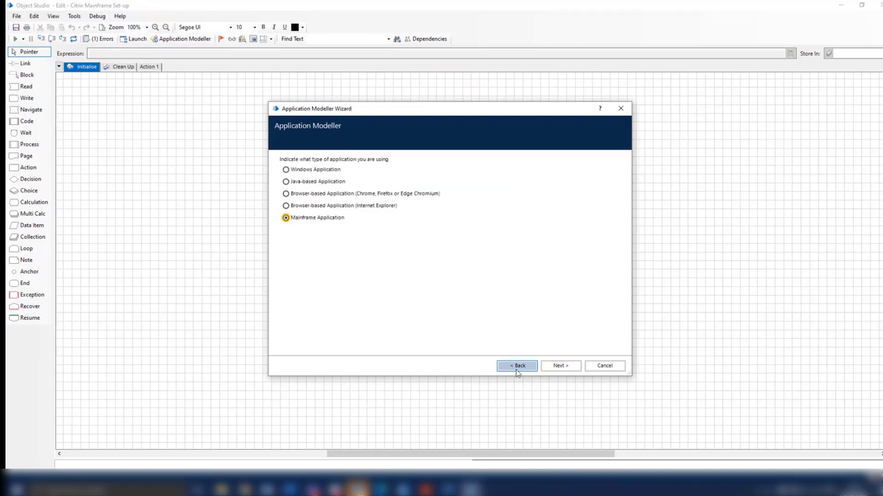
left_click(559, 367)
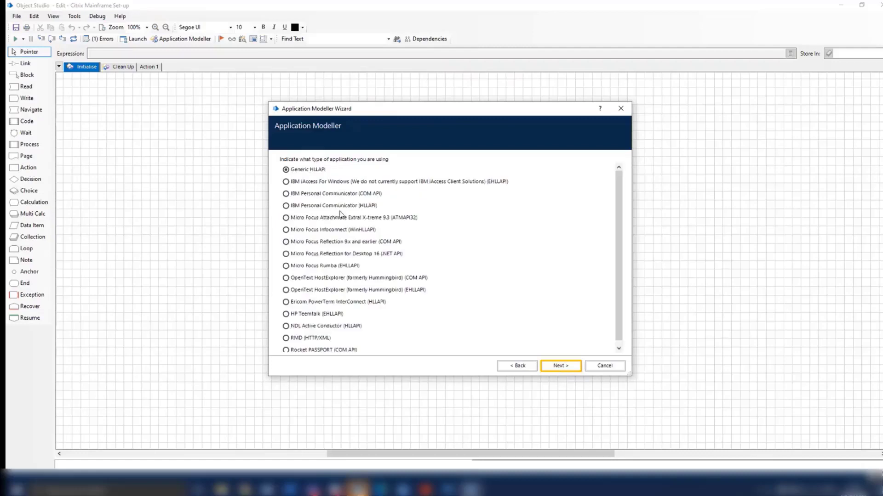
Select OpenText HostExplorer (COM API), accept the session file path, External Citrix 32-bit mode and default timeouts
left_click(331, 279)
left_click(553, 367)
type("\\CitrixVDA-DC\\Profiles$\\mainframe\\Desktop\\aaa\\GetCursorPos.hep")
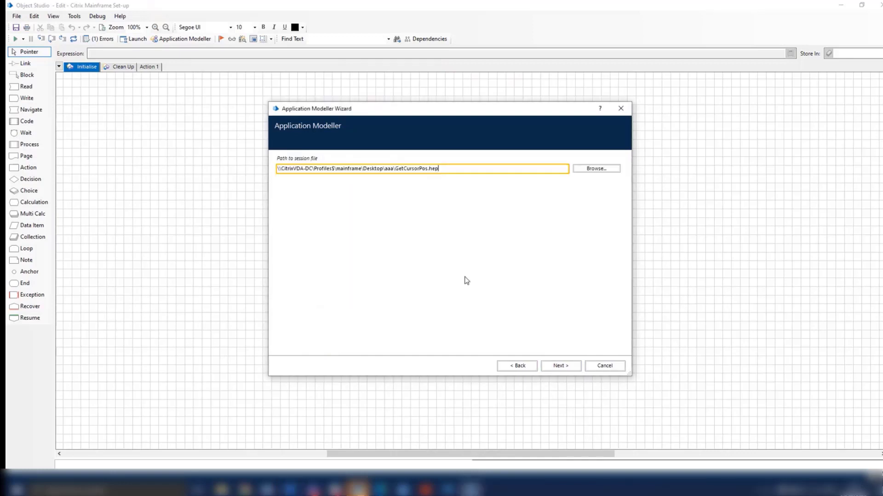
left_click(546, 368)
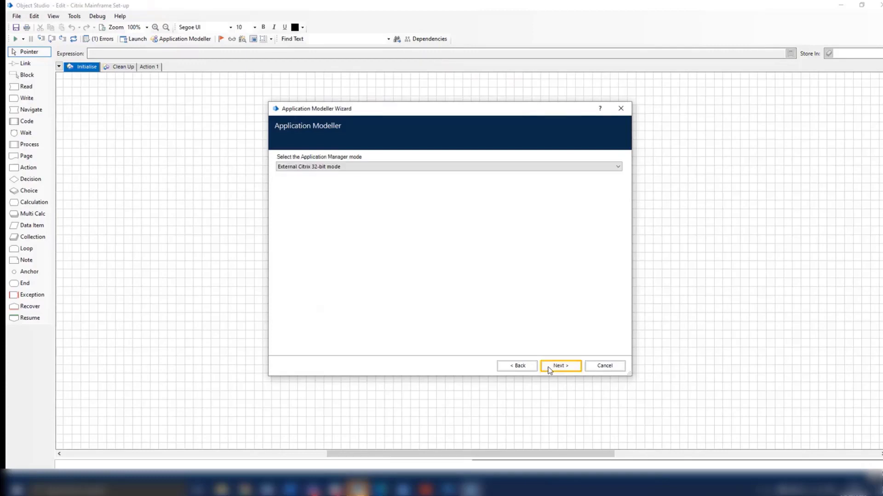
left_click(549, 370)
left_click(549, 370)
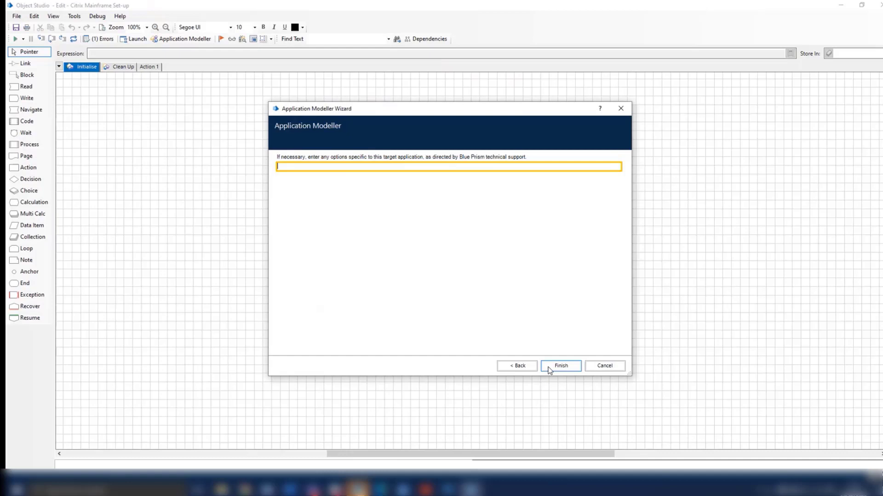
left_click(549, 370)
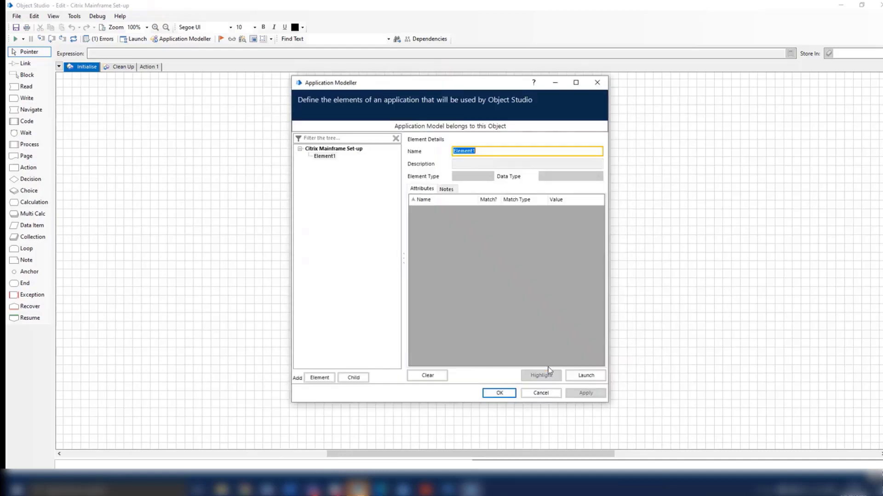
Launch the HostExplorer session, spy the Username: label as Element1, and highlight it in the terminal
left_click(582, 379)
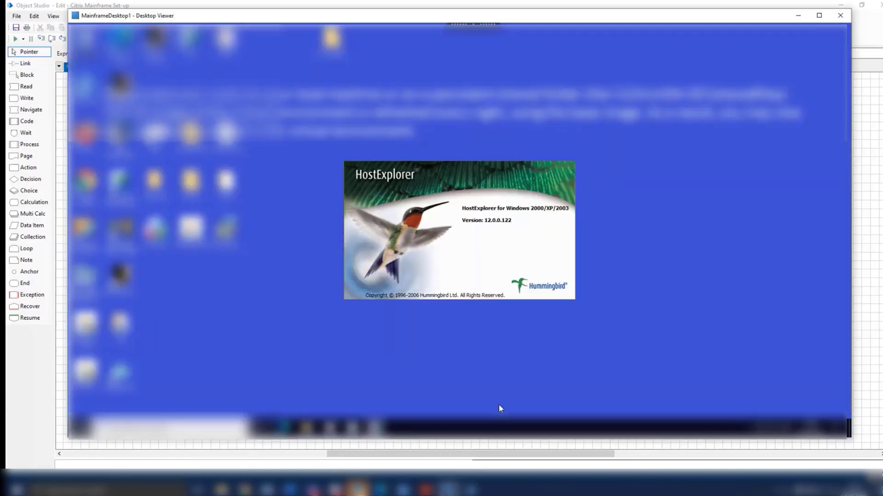
left_click(469, 461)
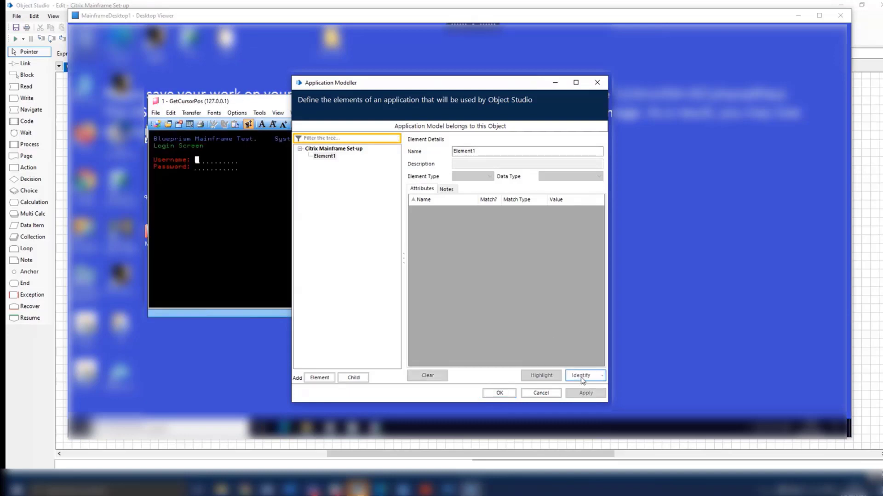
left_click(581, 377)
left_click_drag(152, 156, 195, 163)
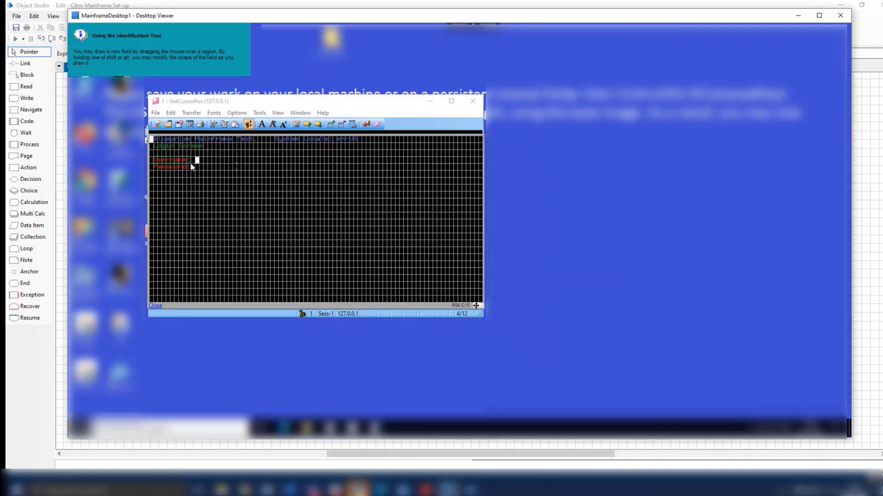
left_click(187, 160)
left_click(541, 375)
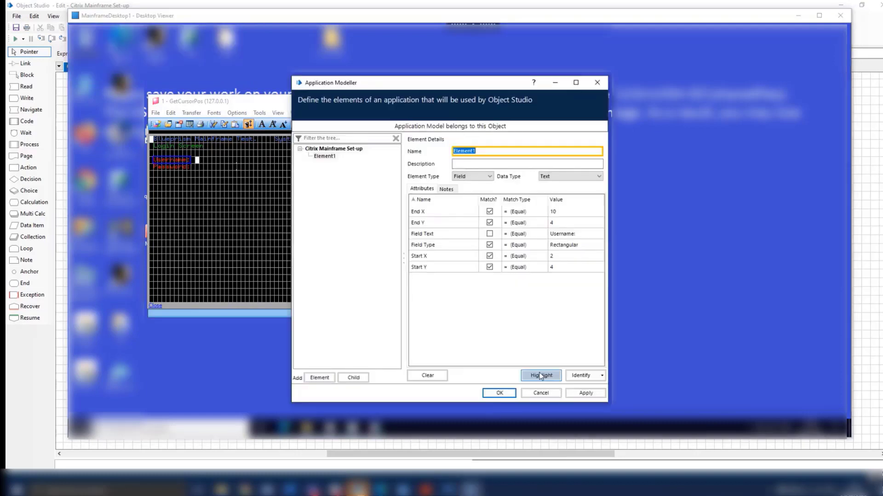